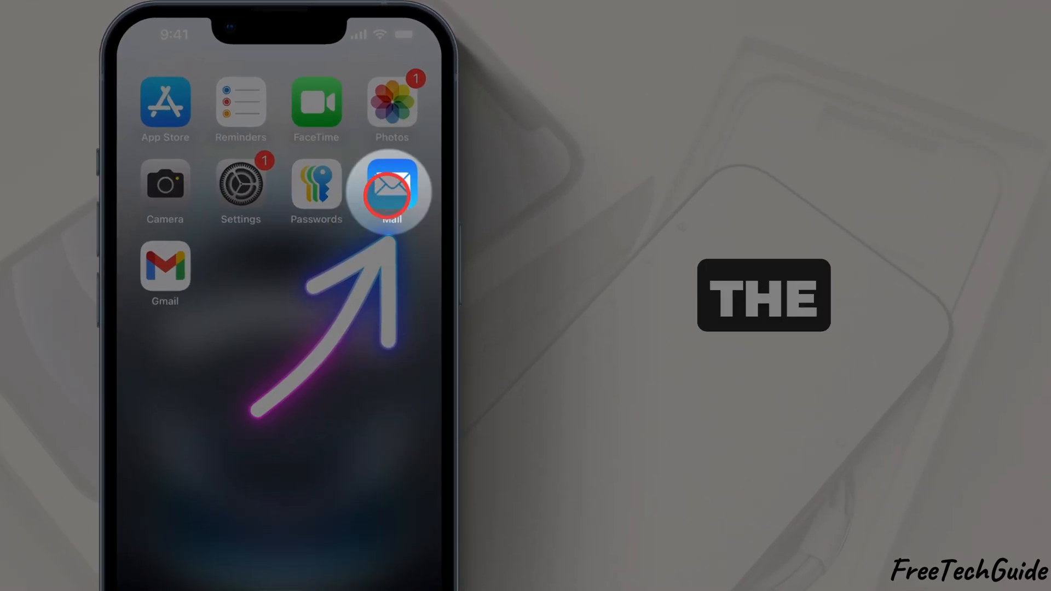
View the Gmail inbox in Mail, showing 357 unread messages
{"action": "left_click", "coordinate": [391, 195]}
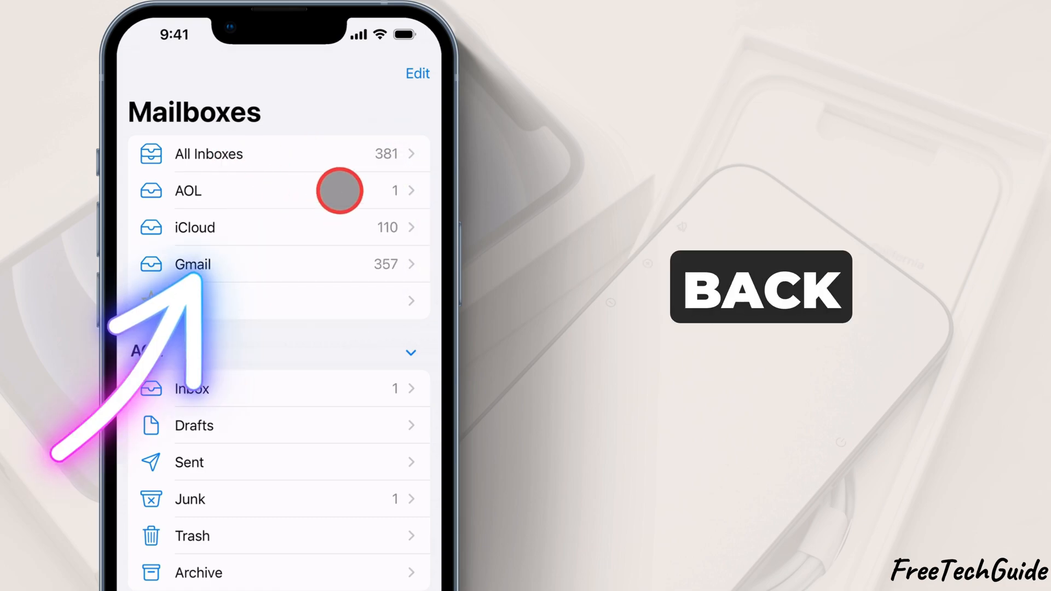
{"action": "left_click", "coordinate": [306, 265]}
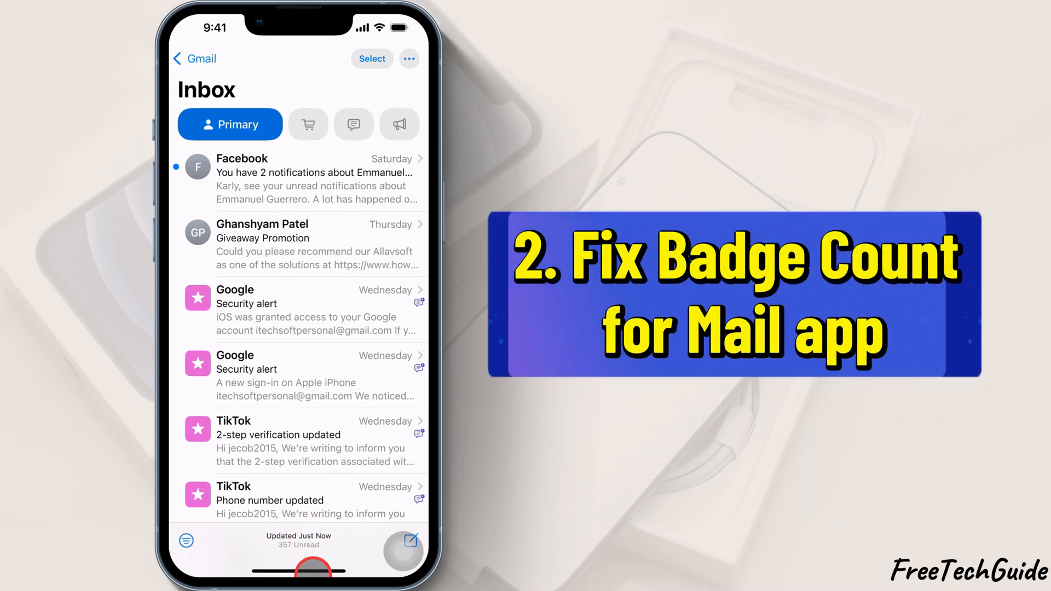
Return home and reach the Notifications app list in Settings
{"action": "left_click_drag", "start_coordinate": [315, 568], "coordinate": [316, 460]}
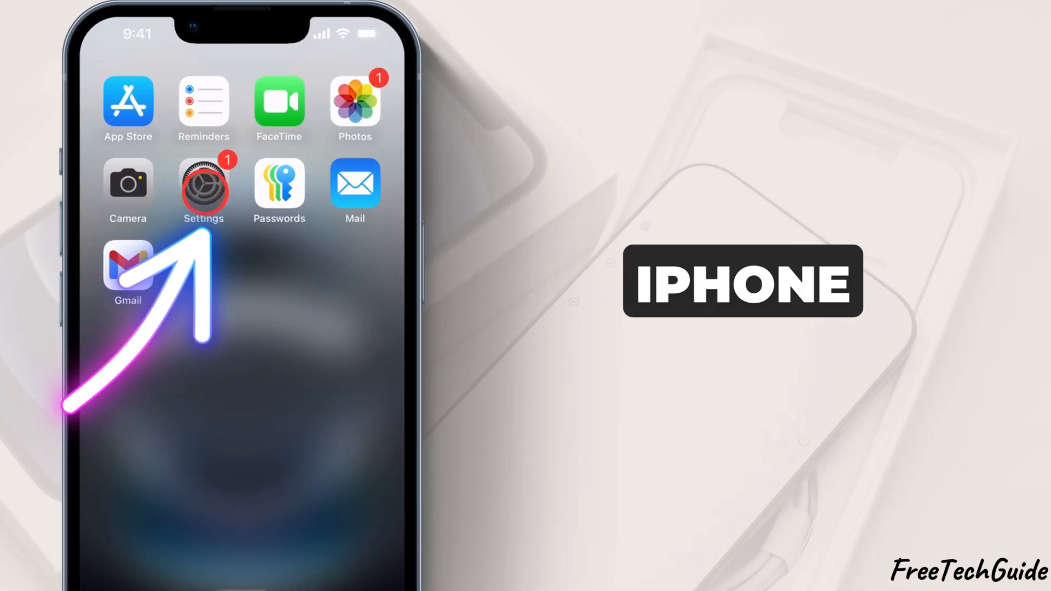
{"action": "left_click", "coordinate": [204, 189]}
{"action": "scroll", "coordinate": [247, 271], "scroll_direction": "down", "scroll_amount": 8}
{"action": "scroll", "coordinate": [247, 271], "scroll_direction": "down", "scroll_amount": 8}
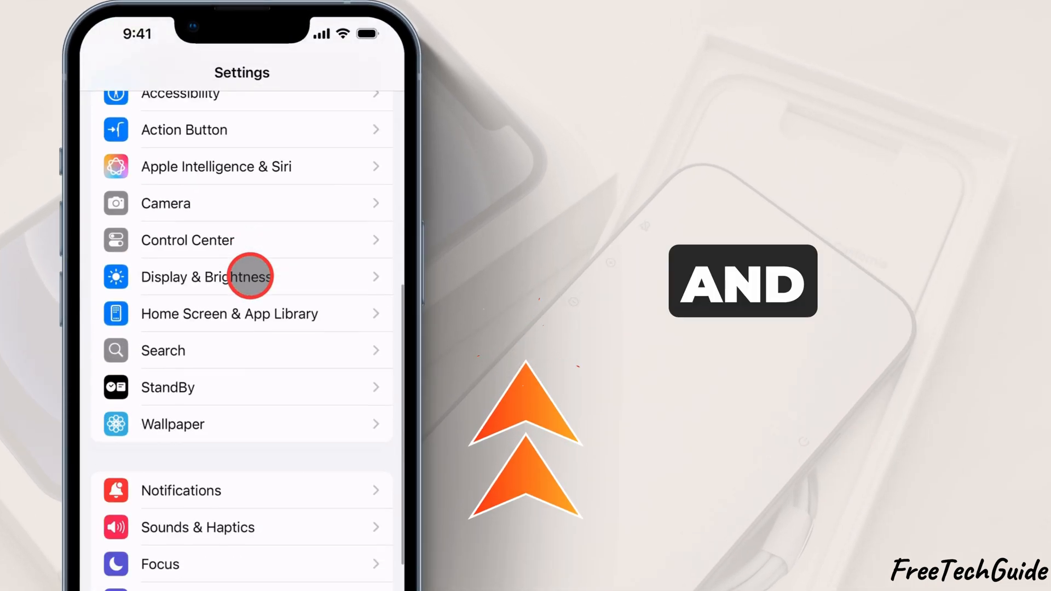
{"action": "scroll", "coordinate": [251, 276], "scroll_direction": "down", "scroll_amount": 5}
{"action": "scroll", "coordinate": [250, 276], "scroll_direction": "up", "scroll_amount": 1}
{"action": "left_click", "coordinate": [257, 201]}
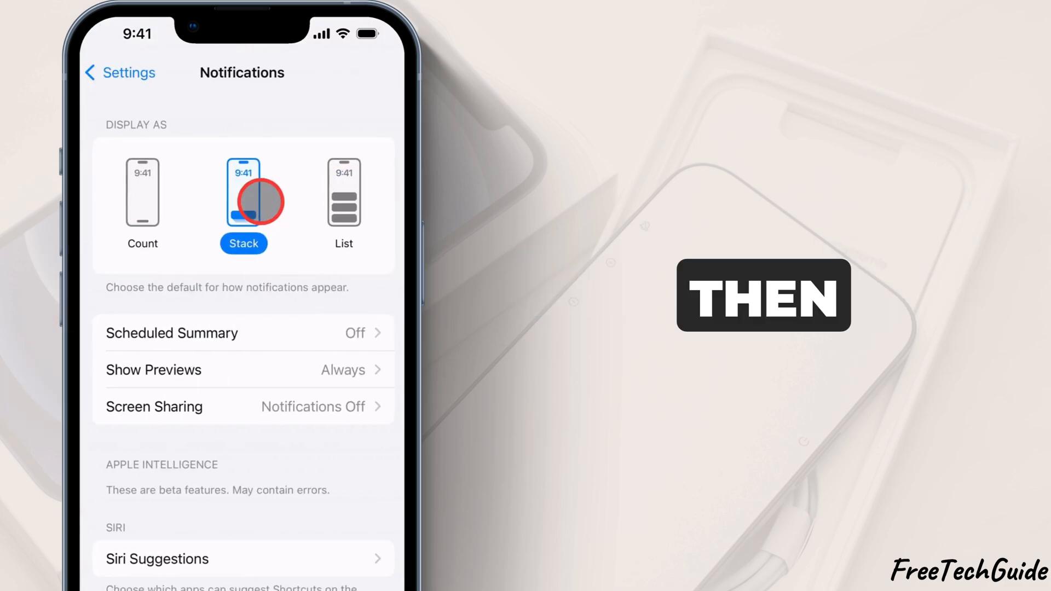
{"action": "scroll", "coordinate": [255, 271], "scroll_direction": "down", "scroll_amount": 5}
{"action": "scroll", "coordinate": [254, 247], "scroll_direction": "down", "scroll_amount": 8}
{"action": "scroll", "coordinate": [256, 206], "scroll_direction": "down", "scroll_amount": 1}
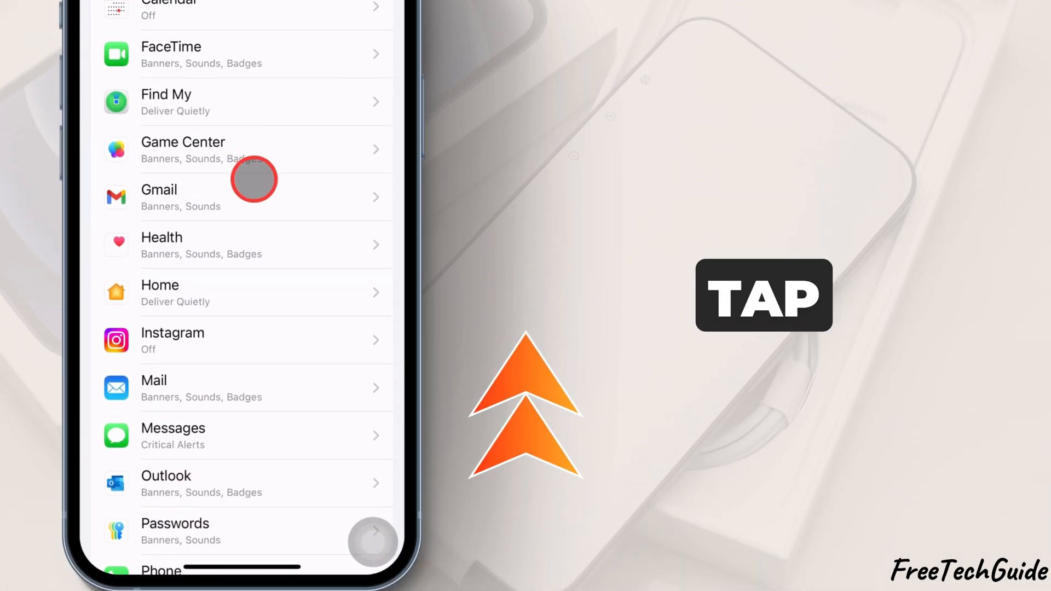
Switch on Badges in Mail's notification settings
{"action": "left_click", "coordinate": [259, 387]}
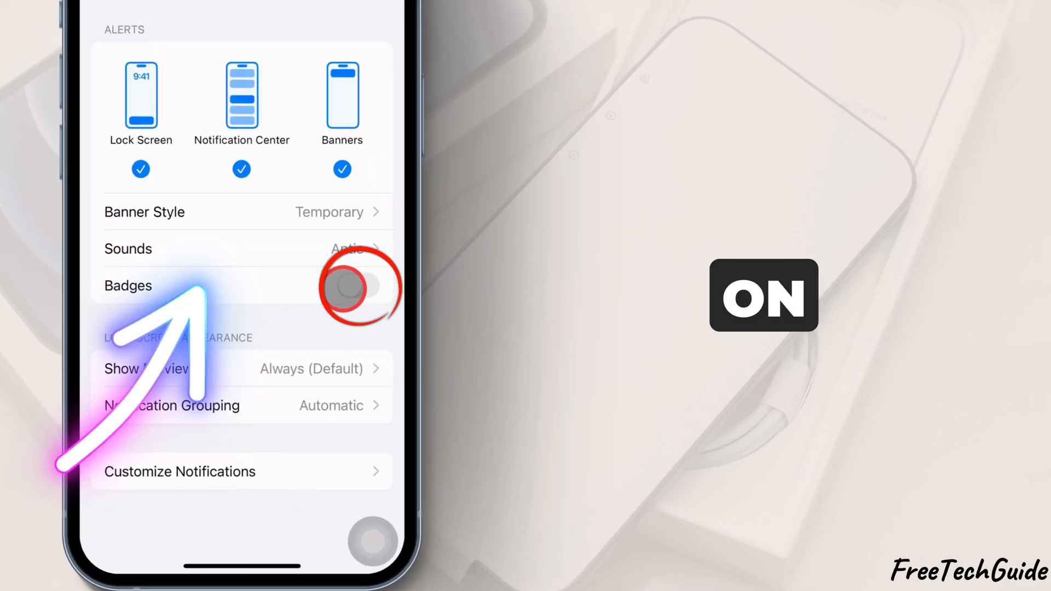
{"action": "left_click", "coordinate": [359, 285]}
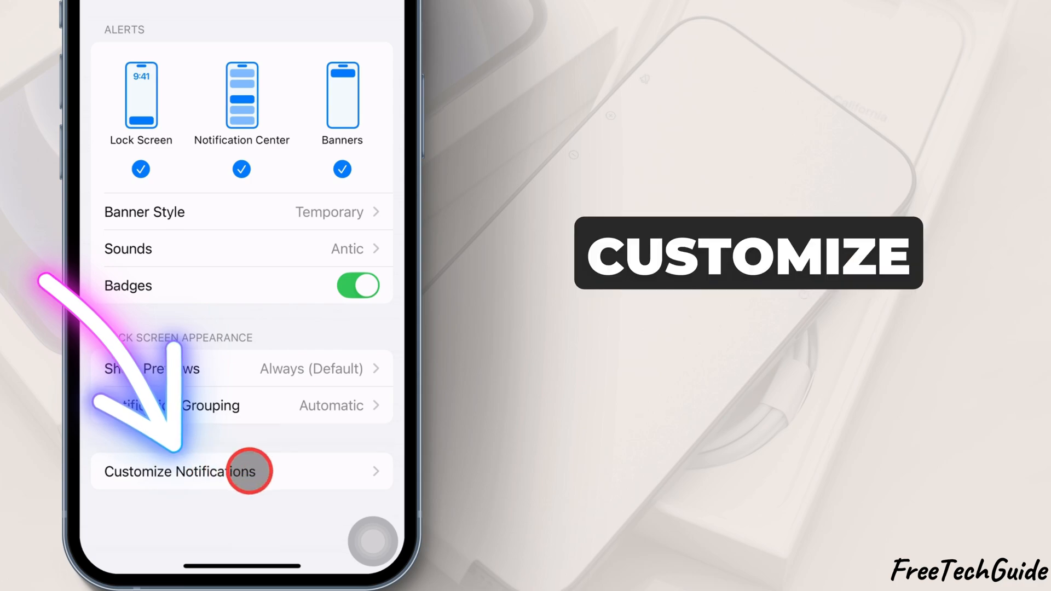
Confirm the Gmail account's badges are on under Customize Notifications, then return to Mail's settings
{"action": "left_click", "coordinate": [282, 470]}
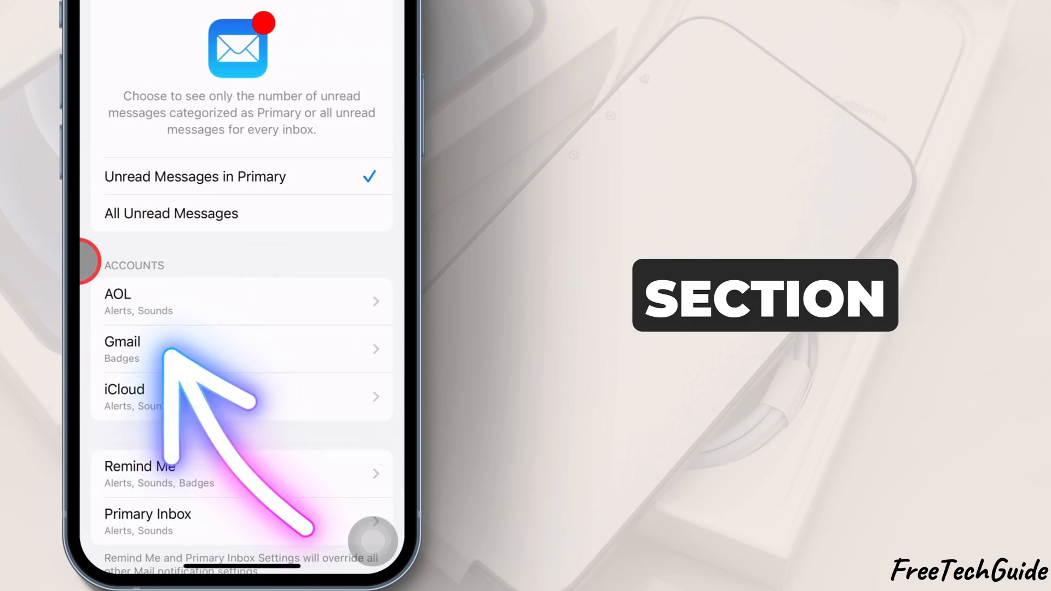
{"action": "left_click", "coordinate": [267, 342]}
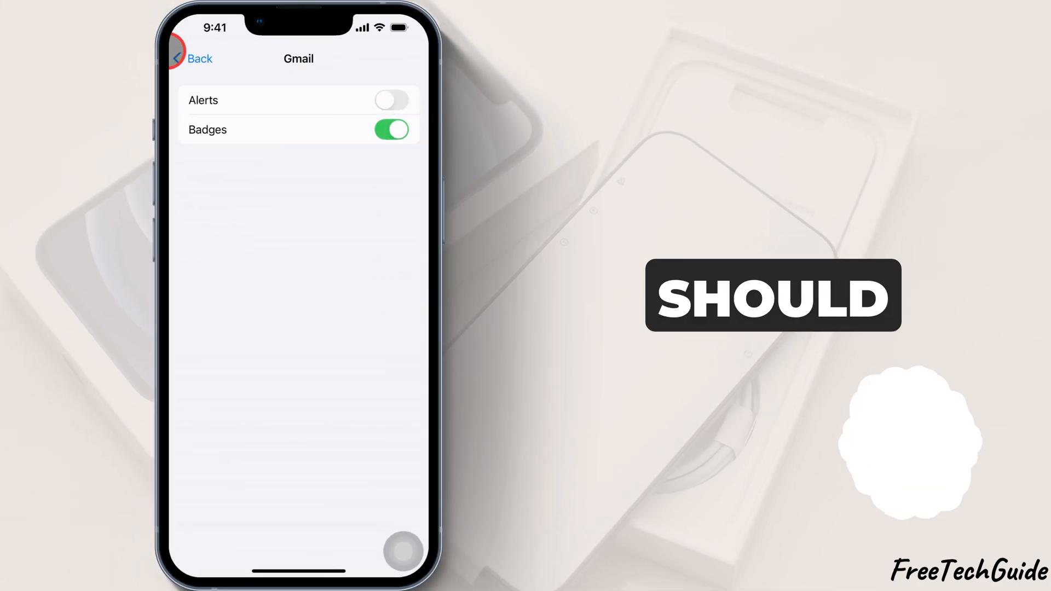
{"action": "left_click", "coordinate": [192, 58]}
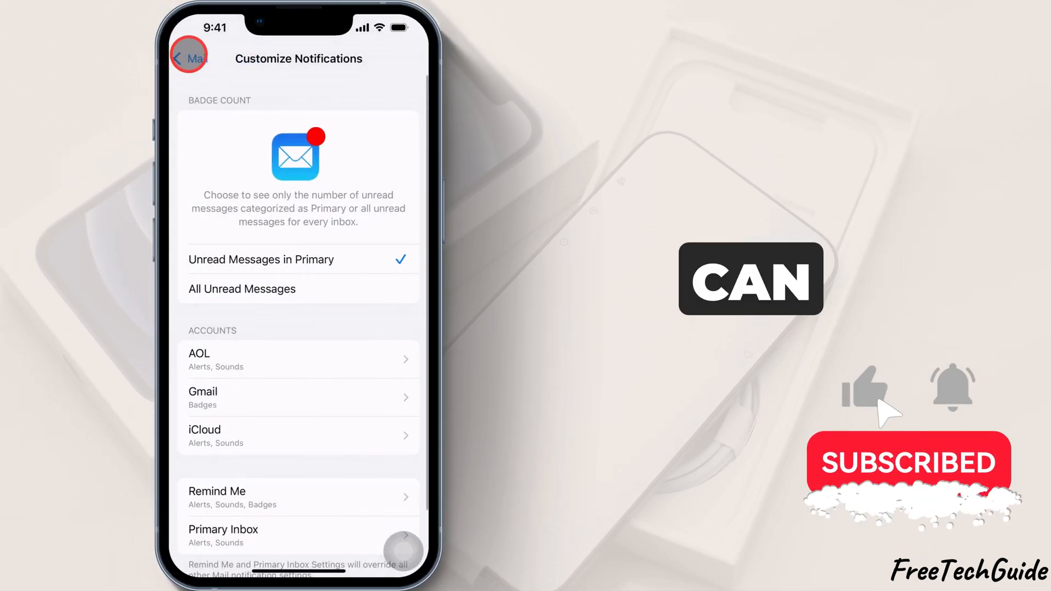
{"action": "left_click", "coordinate": [192, 55]}
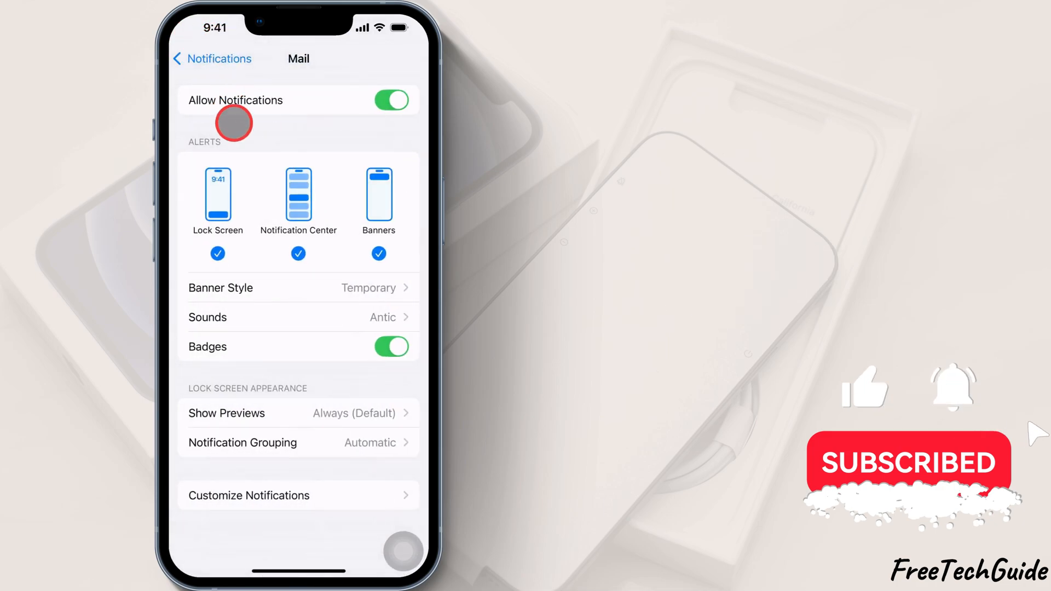